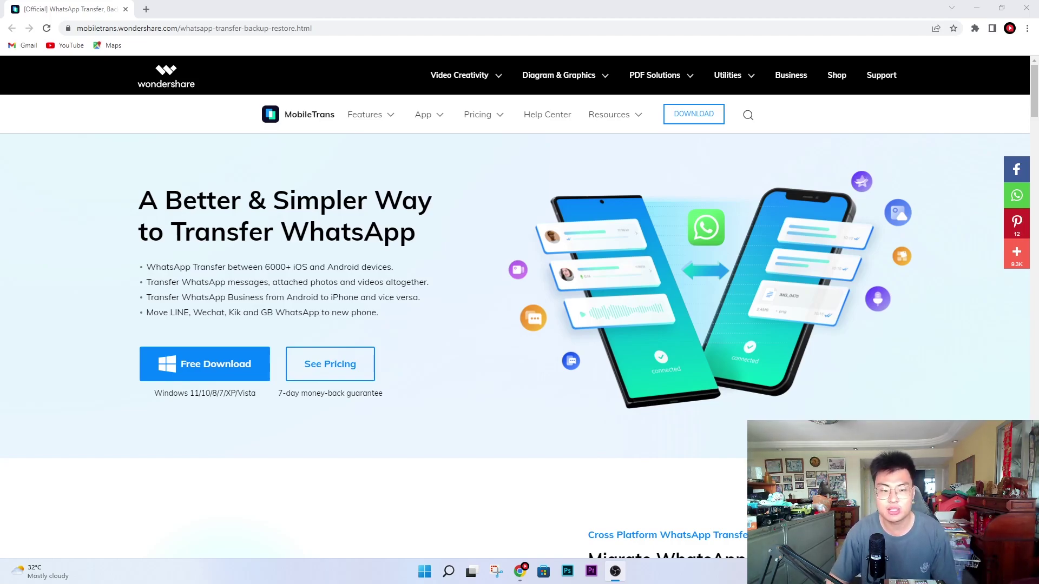
pyautogui.scroll(-1, 705, 462)
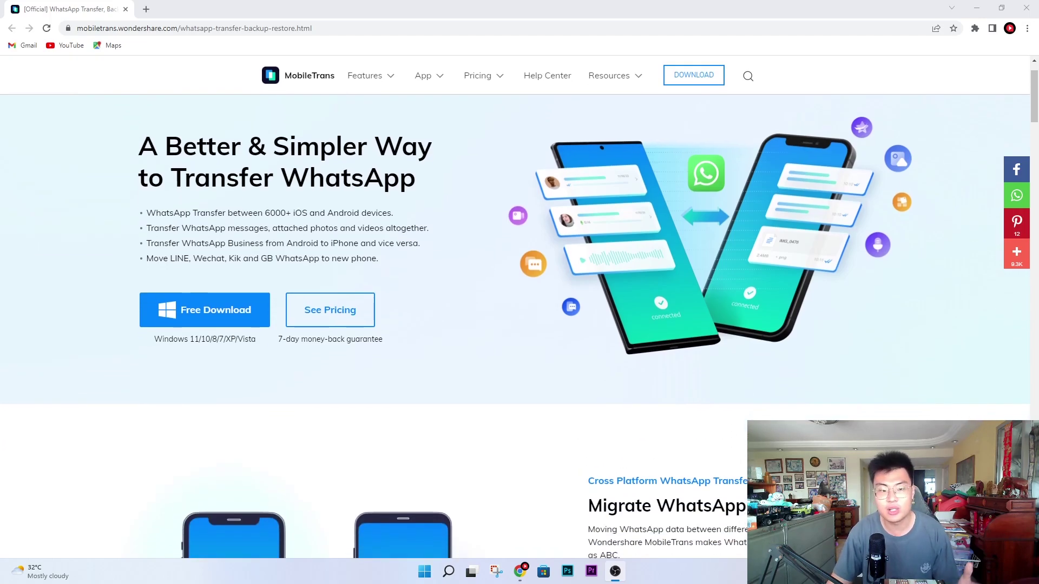
pyautogui.scroll(-1, 520, 324)
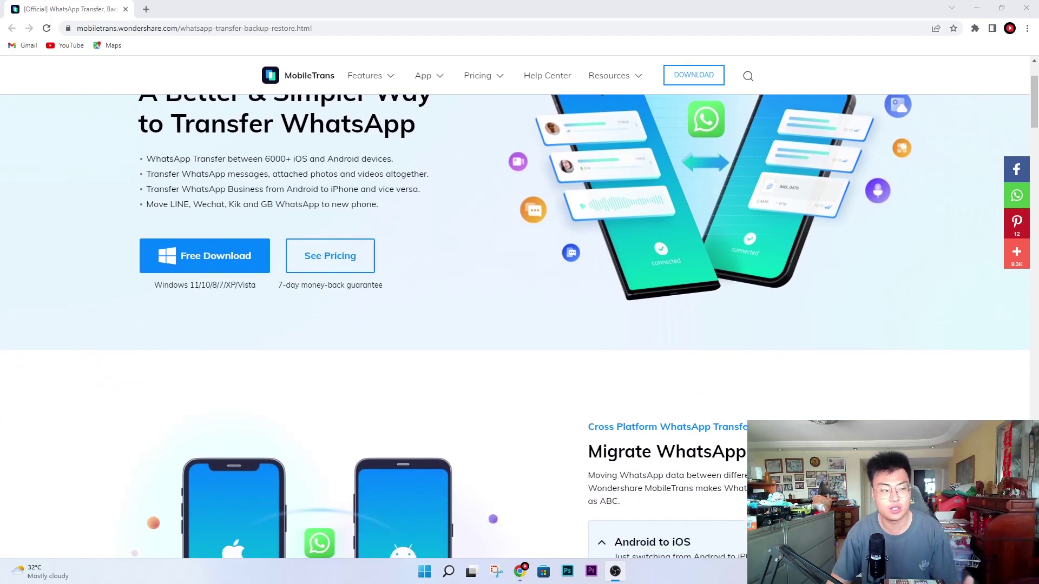
pyautogui.scroll(-1, 520, 325)
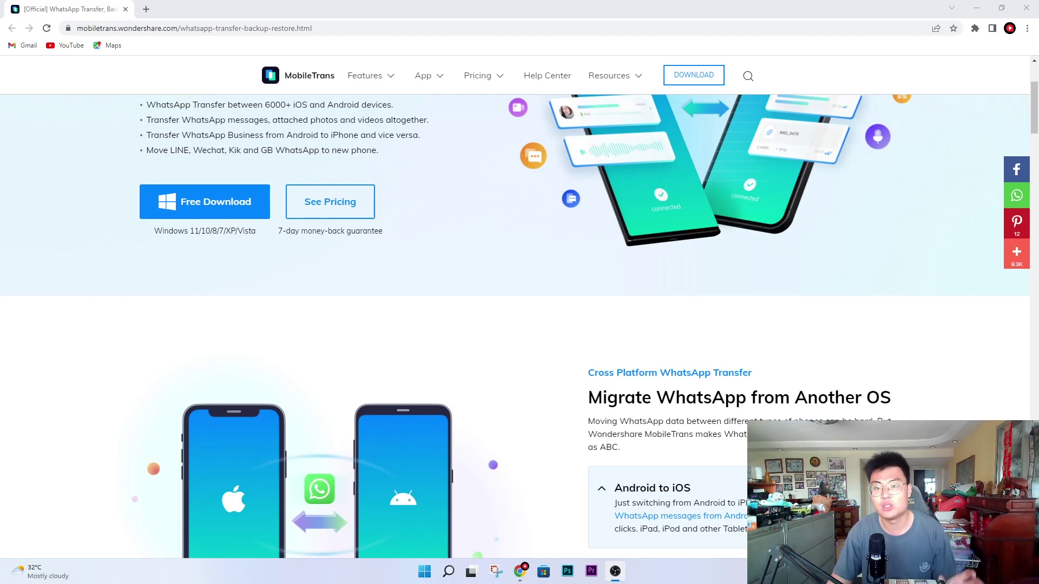
pyautogui.scroll(2, 519, 325)
pyautogui.scroll(-6, 519, 325)
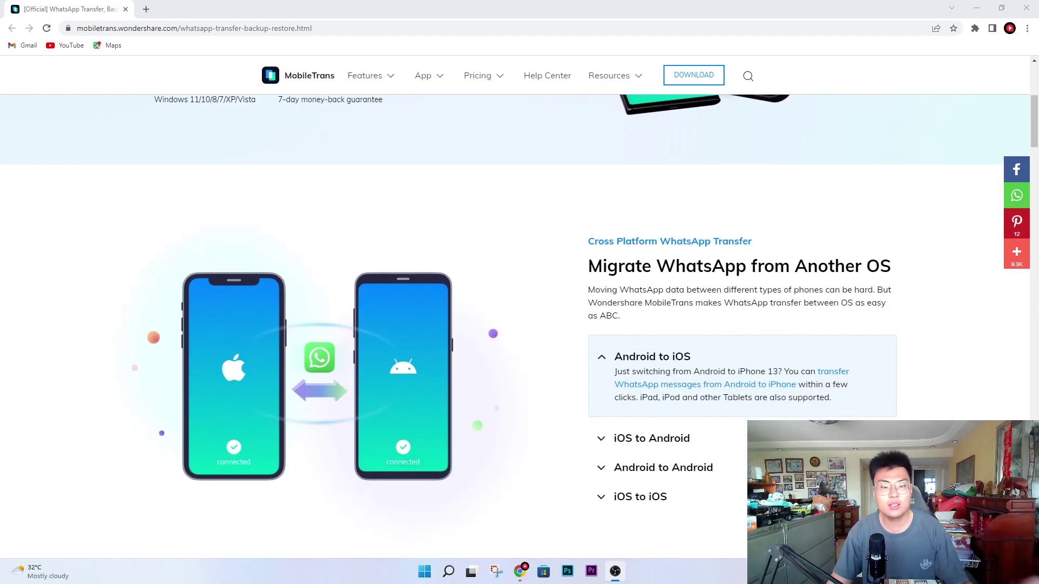
pyautogui.scroll(-8, 520, 325)
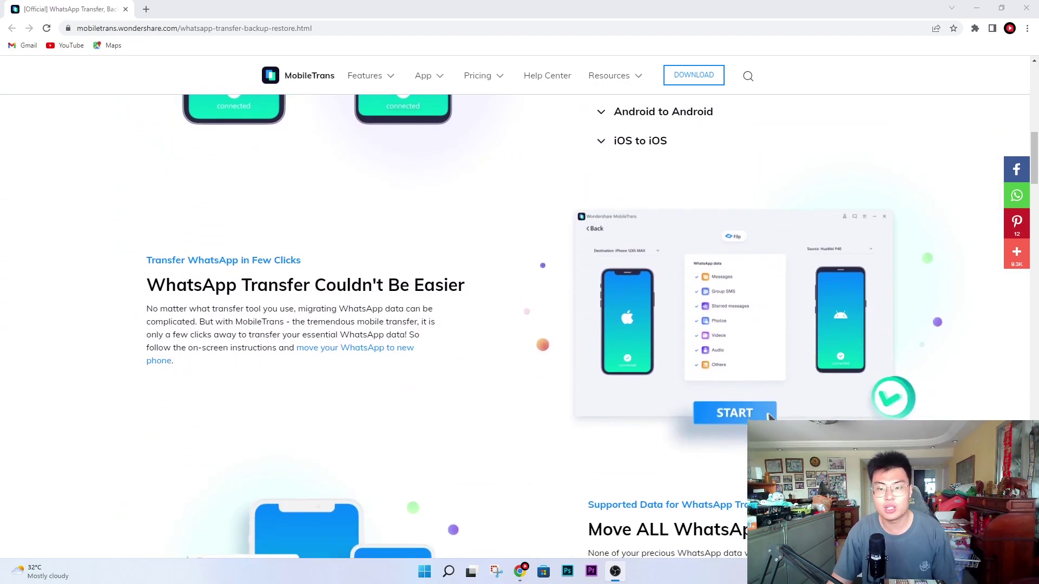
pyautogui.scroll(-2, 519, 324)
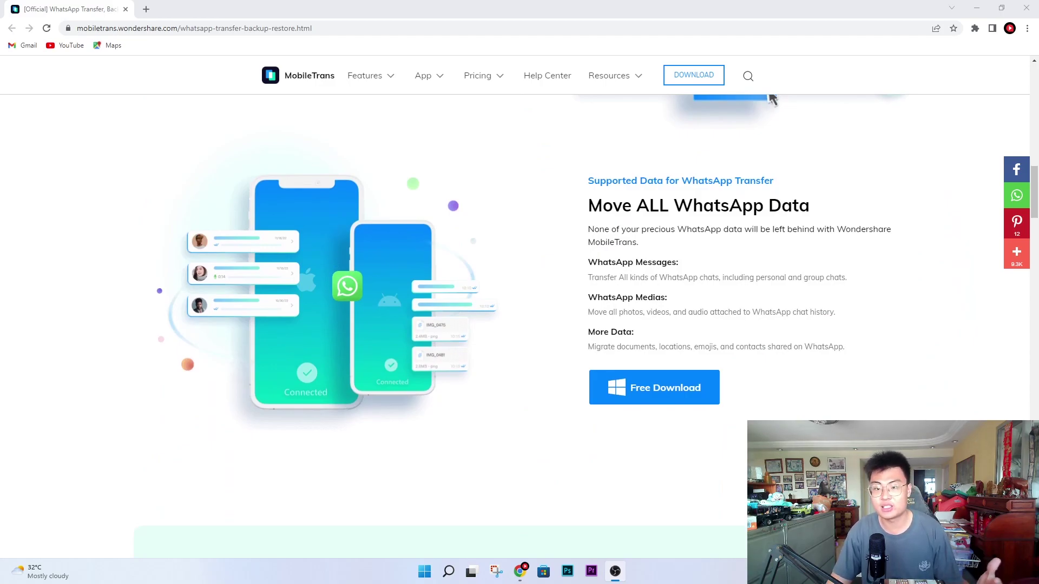
pyautogui.scroll(-3, 519, 324)
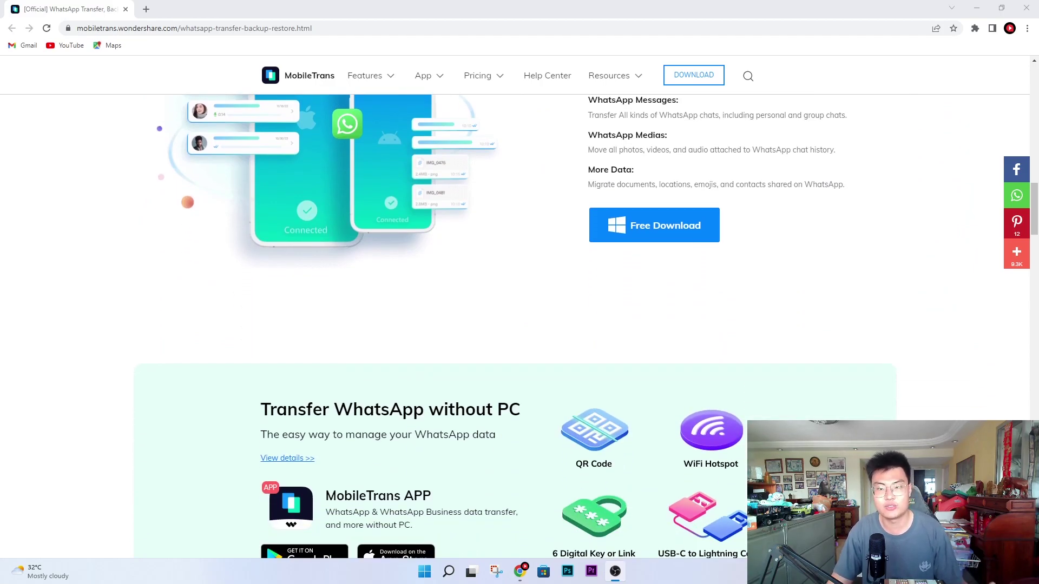
pyautogui.scroll(-2, 520, 325)
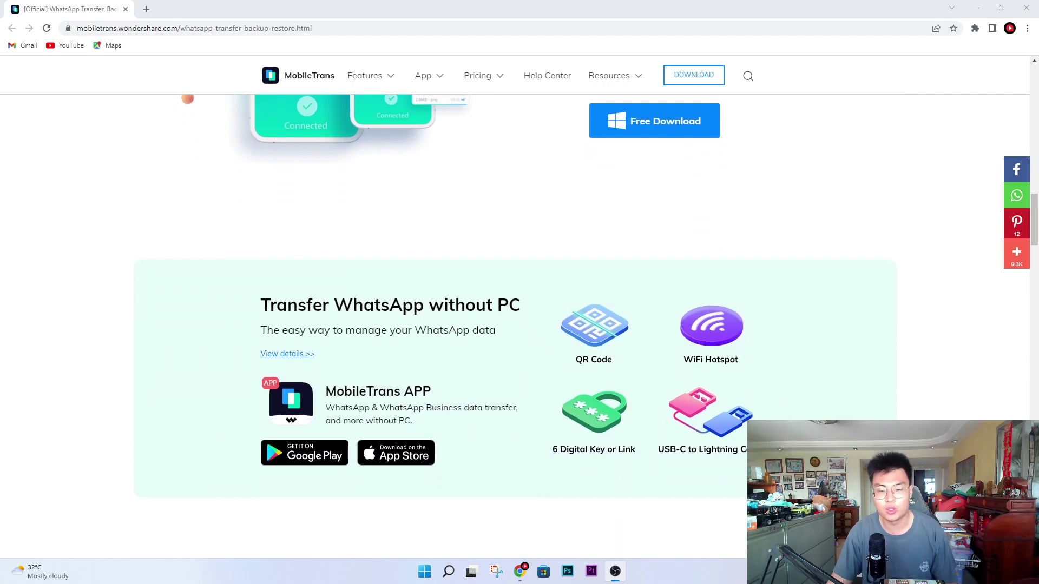
pyautogui.scroll(10, 519, 324)
pyautogui.scroll(10, 771, 408)
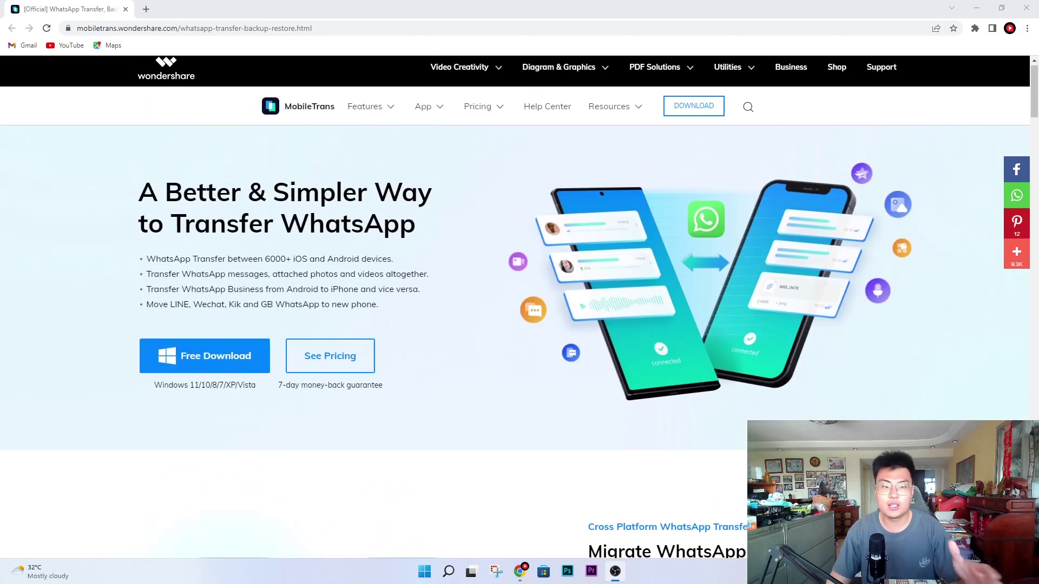
pyautogui.scroll(-10, 757, 379)
pyautogui.scroll(2, 742, 356)
pyautogui.scroll(2, 683, 310)
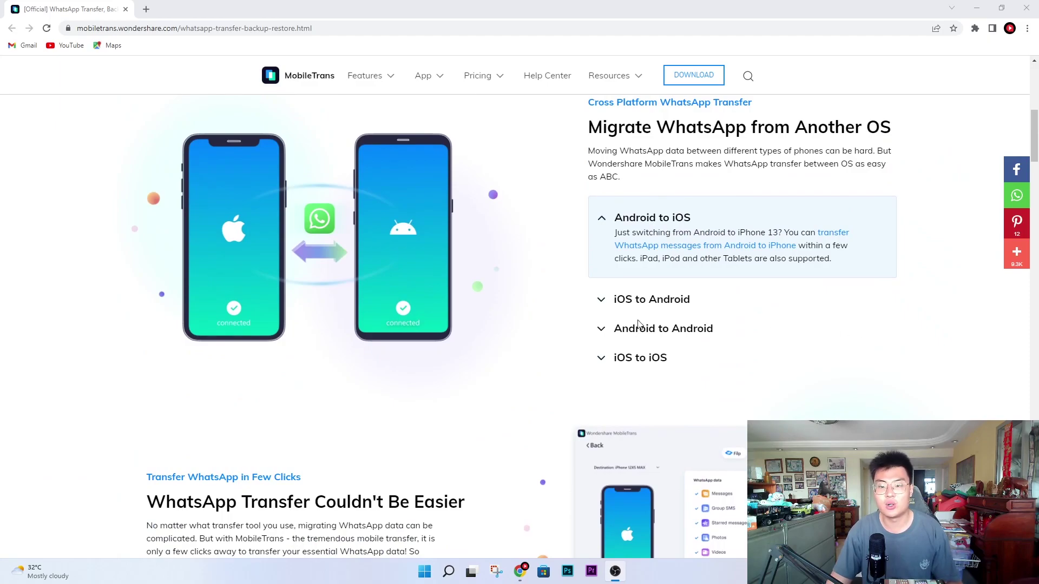
pyautogui.scroll(8, 701, 282)
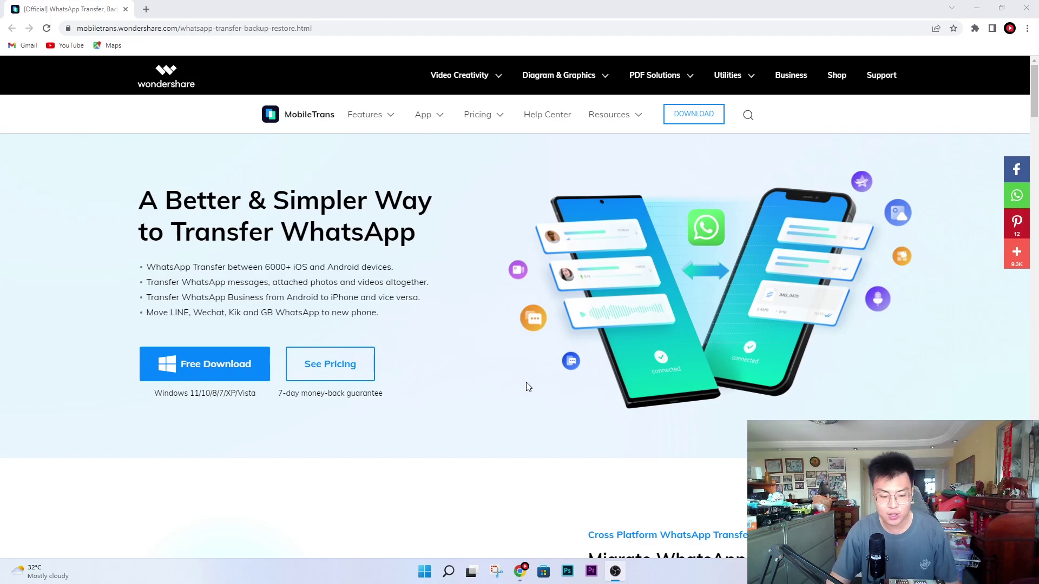
pyautogui.scroll(-1, 536, 386)
pyautogui.scroll(1, 544, 374)
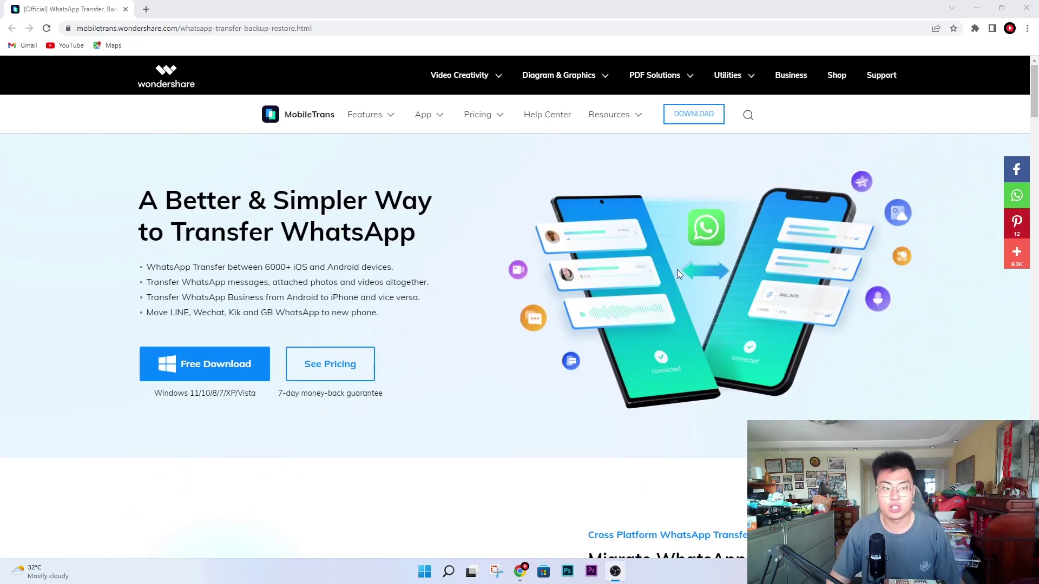
# - Minimize Chrome, launch Wondershare MobileTrans from the desktop, and move its window higher
pyautogui.click(977, 8)
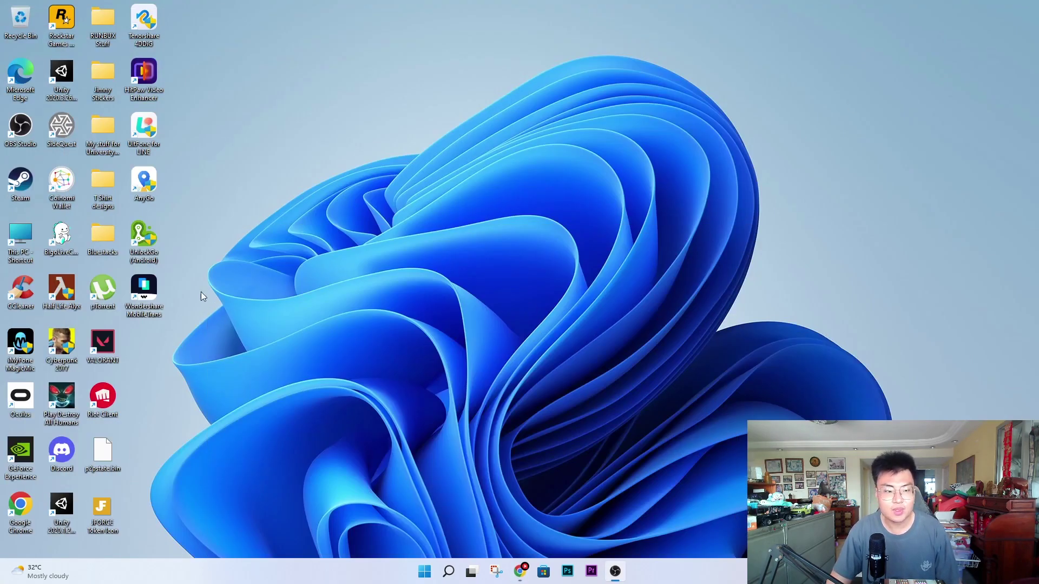
pyautogui.doubleClick(154, 280)
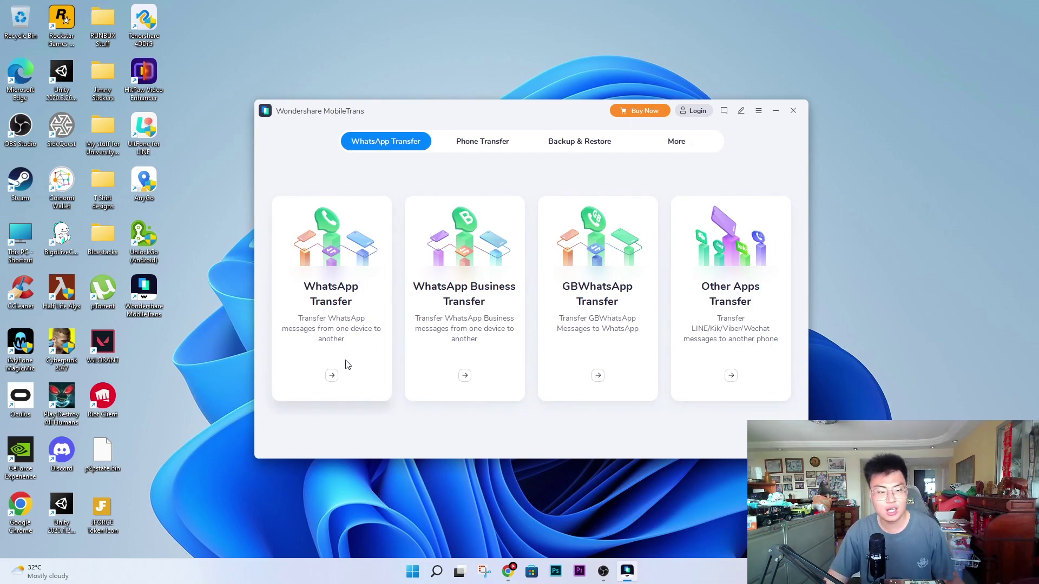
pyautogui.moveTo(513, 118); pyautogui.dragTo(509, 33)
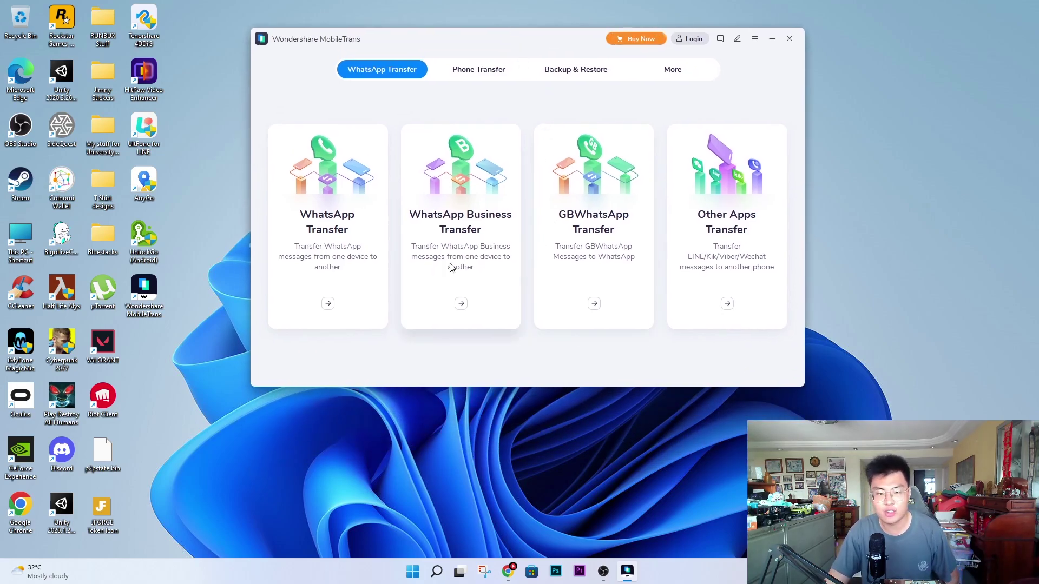
# - Open WhatsApp Transfer and flip phones so Xperia XZ Premium sends to Xiaomi X3 GT
pyautogui.click(328, 304)
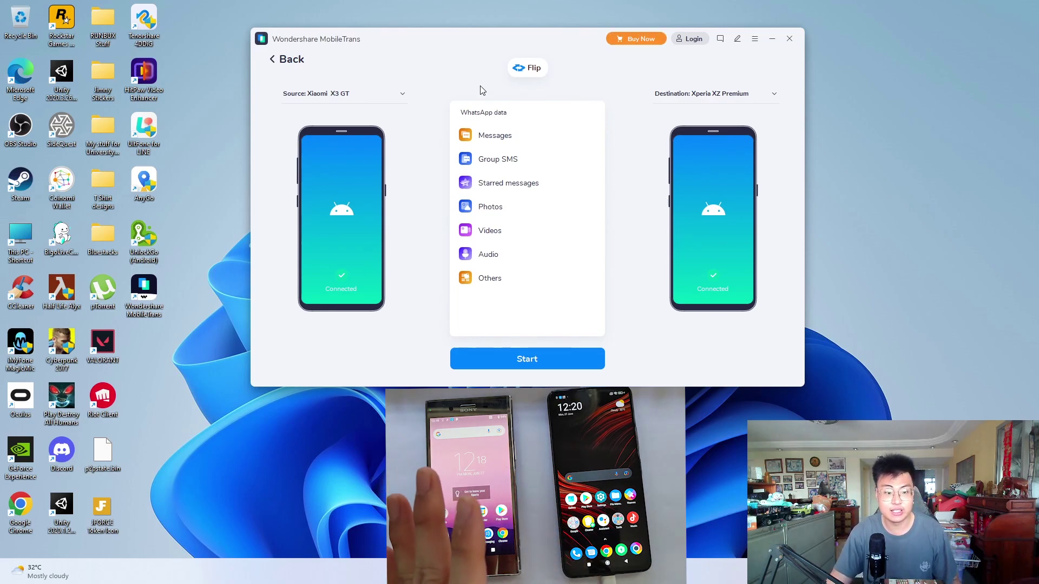
pyautogui.click(530, 69)
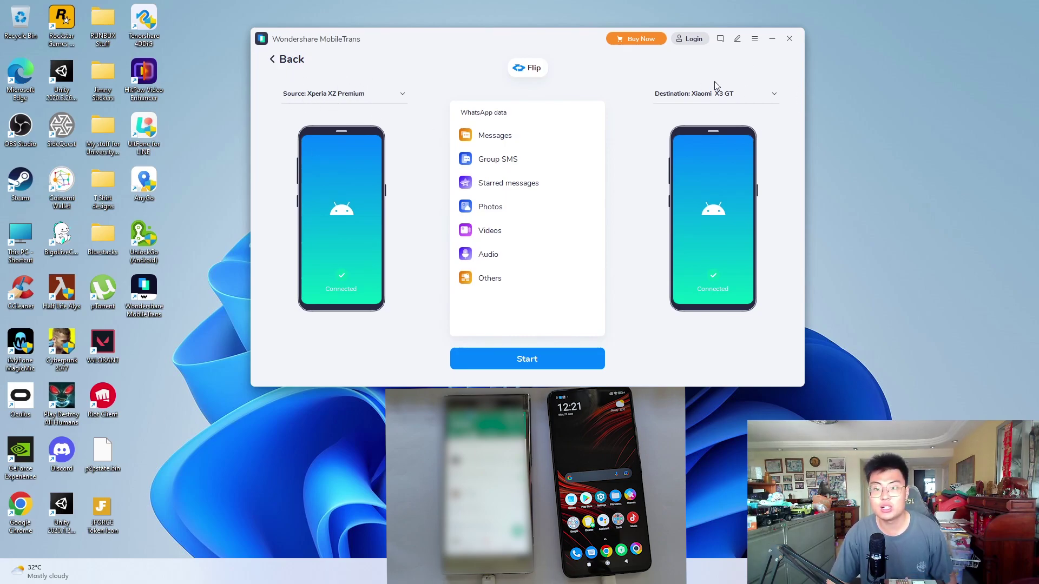
# - Start the WhatsApp transfer and wait for the overwrite Notice
pyautogui.click(540, 357)
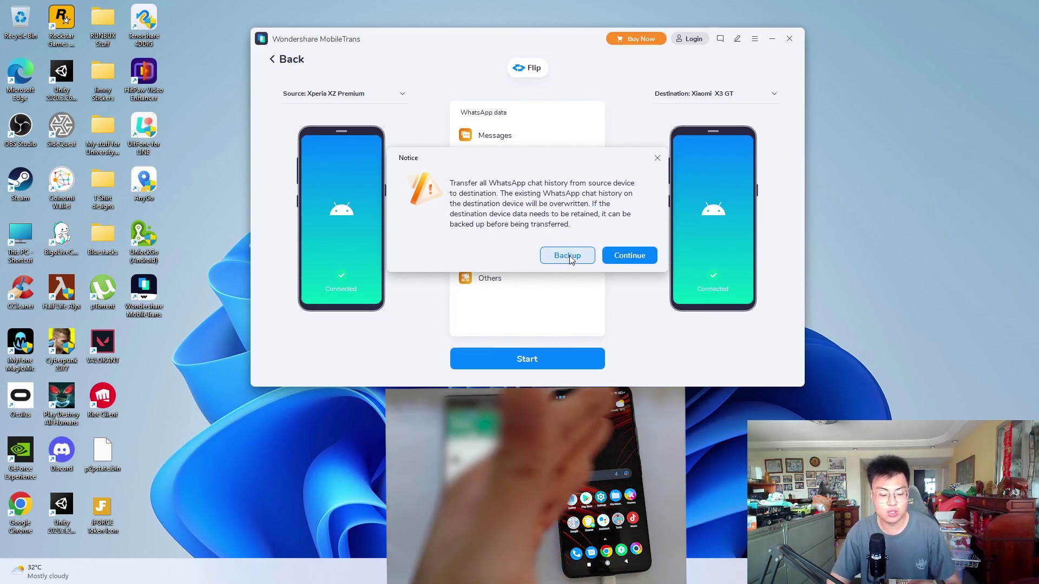
# - Continue past the overwrite notice and let the Xiaomi X3 GT restore finish
pyautogui.click(615, 255)
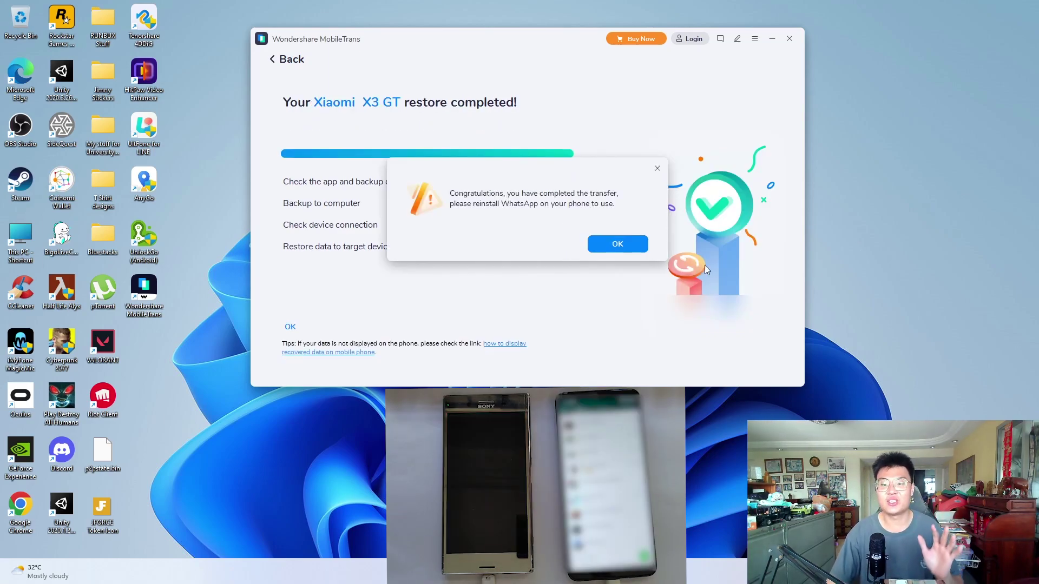
# - Dismiss the congratulations dialog and the restore-completed screen
pyautogui.click(618, 245)
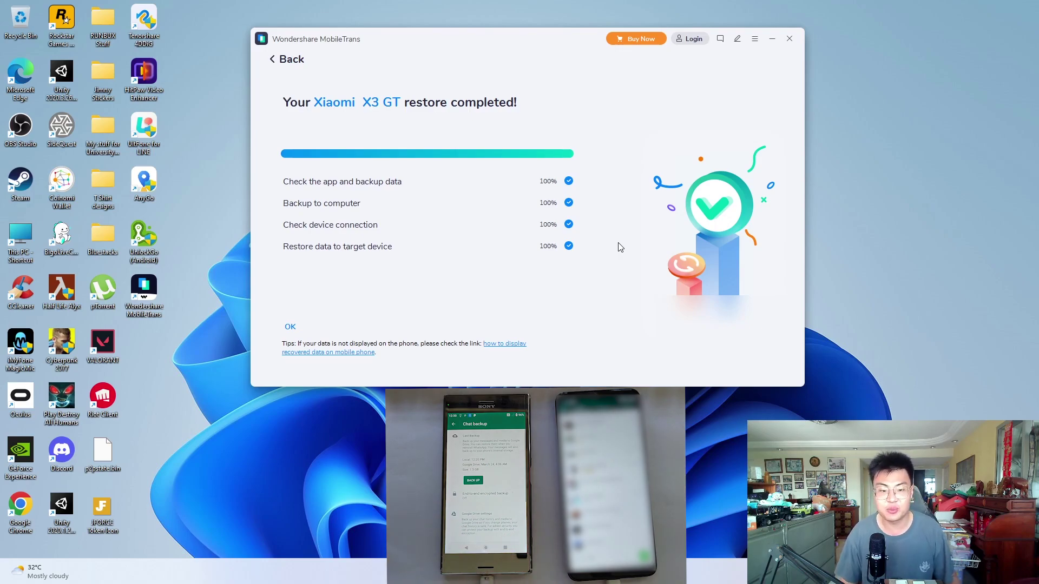
pyautogui.click(291, 327)
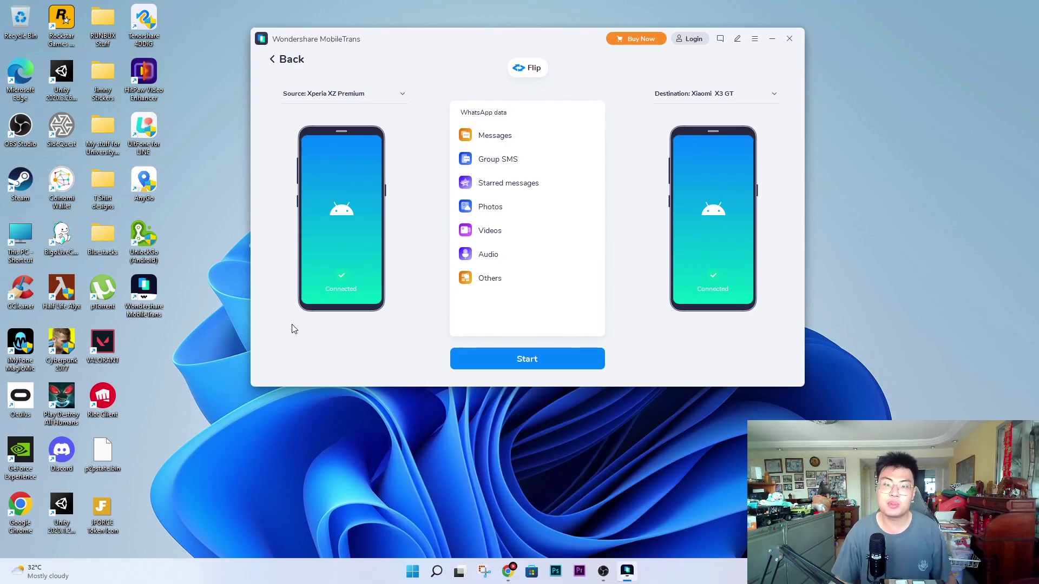
# - Go back from the WhatsApp transfer screen to the MobileTrans main menu
pyautogui.click(278, 61)
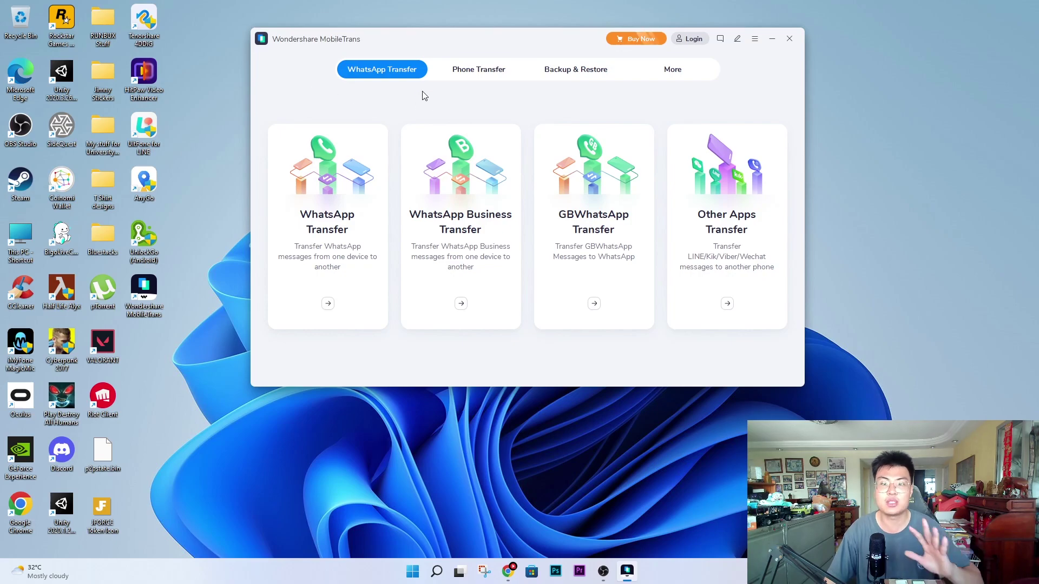
pyautogui.click(484, 74)
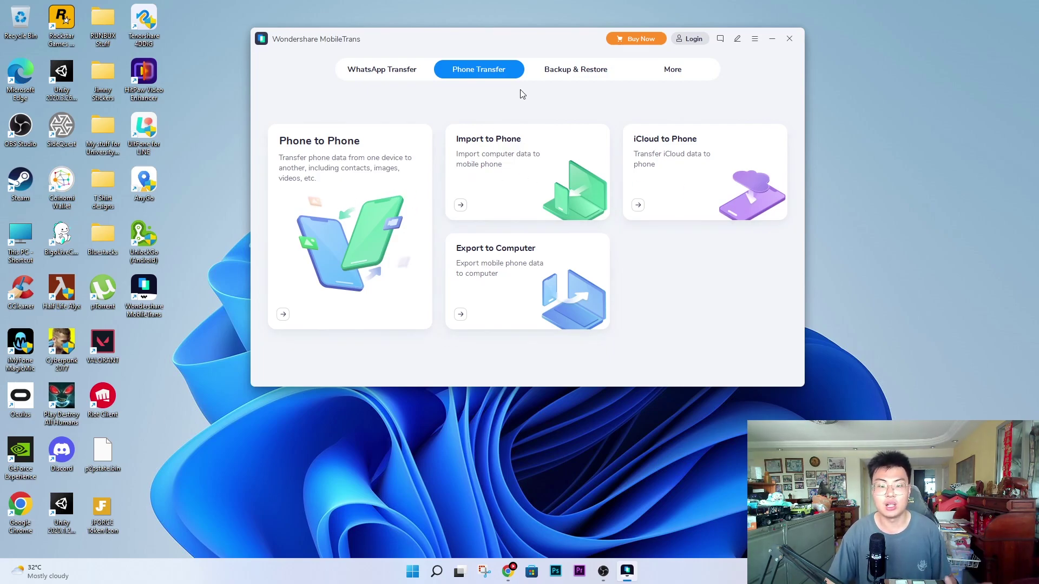
pyautogui.click(556, 72)
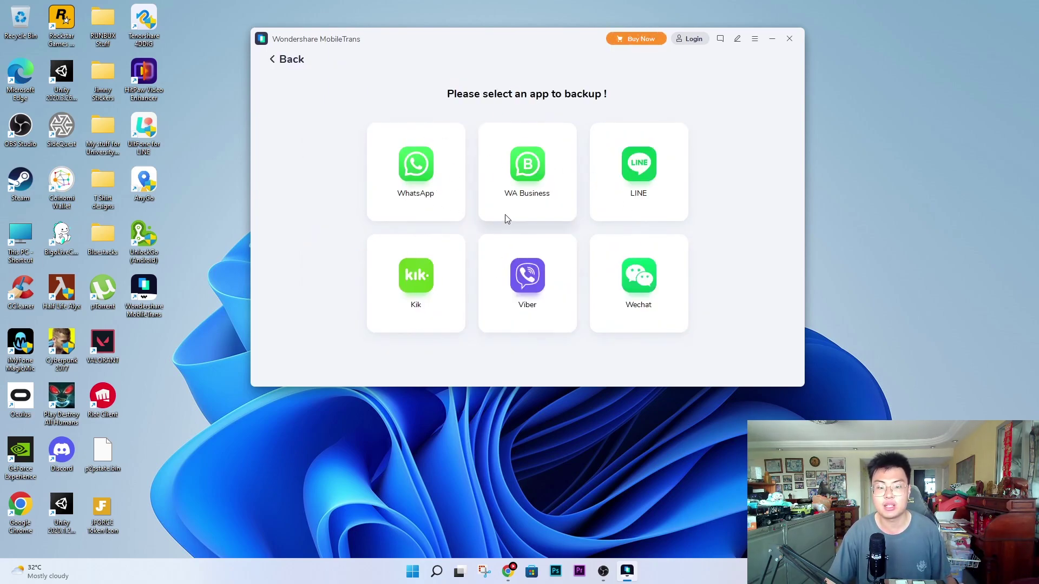
pyautogui.click(272, 60)
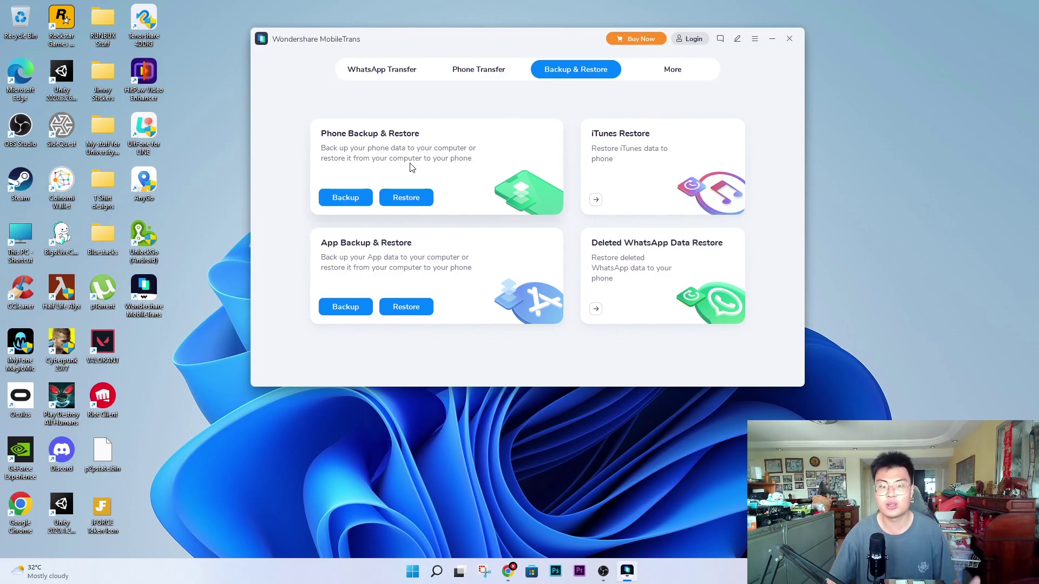
pyautogui.click(665, 69)
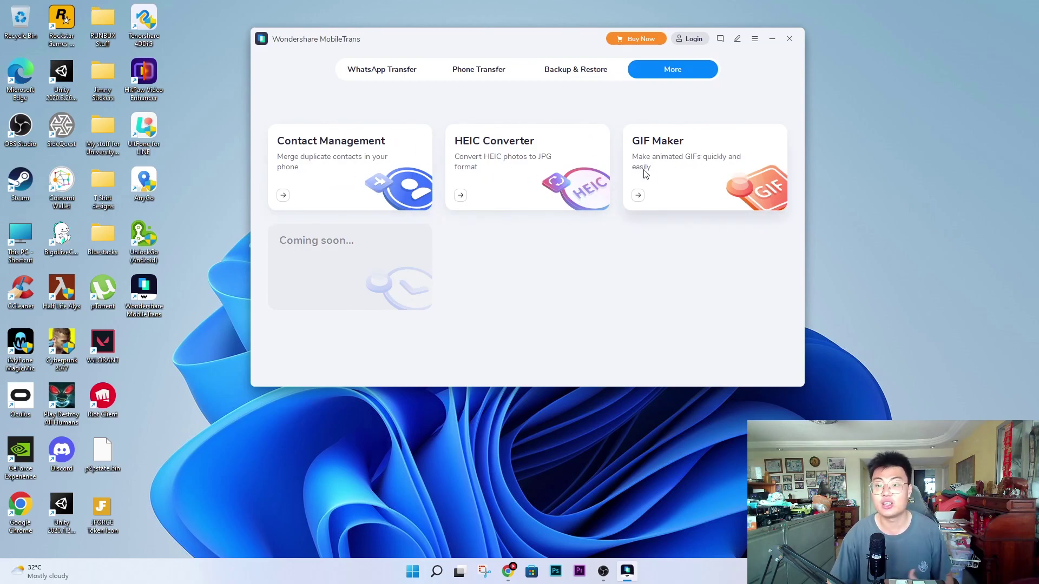
pyautogui.click(371, 70)
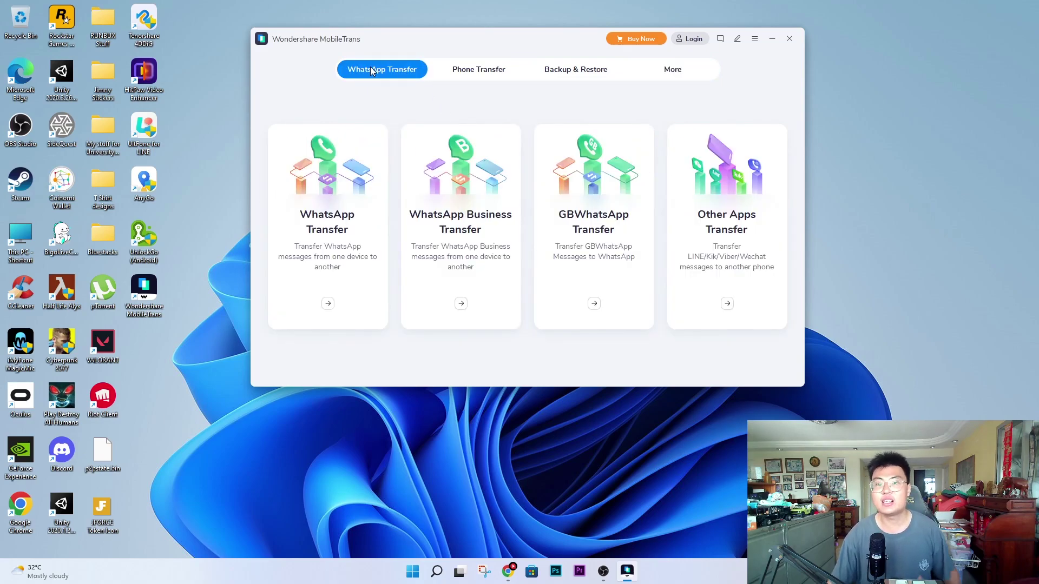